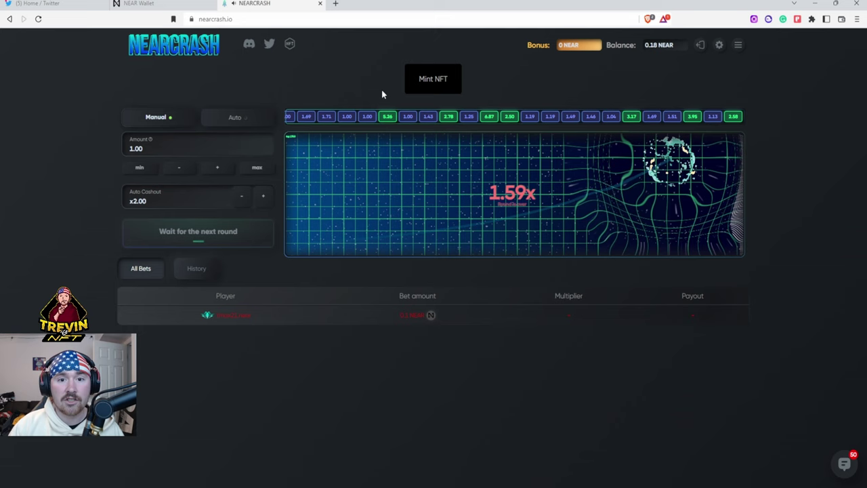
Step: Go to the NFT mint page and mint an NFT for 10 NEAR
{"action": "left_click", "coordinate": [437, 81]}
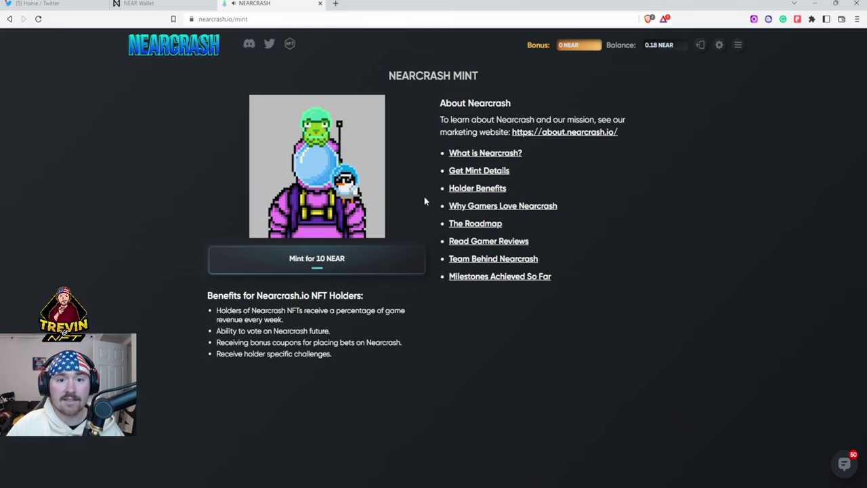
{"action": "left_click", "coordinate": [336, 264]}
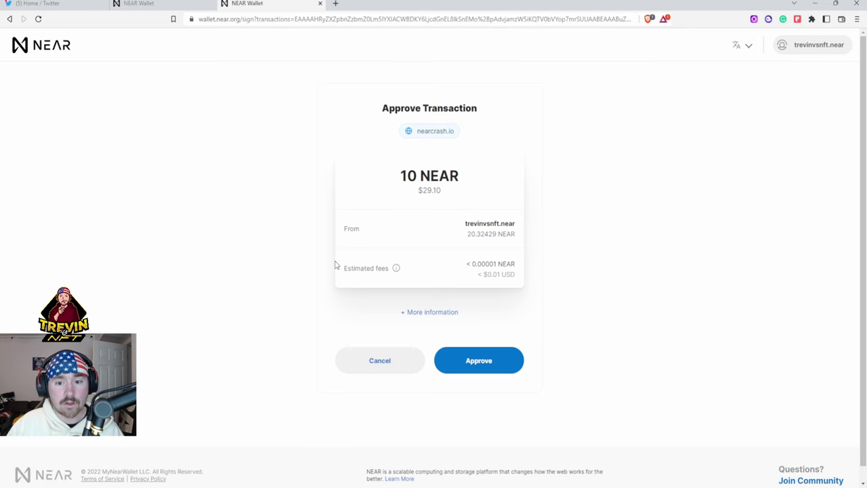
Step: Approve the 10 NEAR mint transaction in NEAR Wallet
{"action": "left_click", "coordinate": [498, 364]}
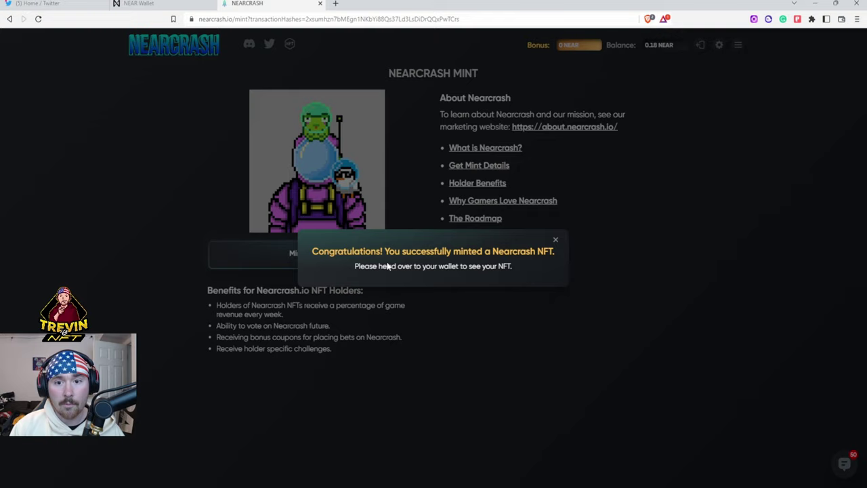
Step: Refresh the wallet's collectibles and load all 13 NEARCRASH NFTs to reveal NEARCRASH#714
{"action": "left_click", "coordinate": [142, 3]}
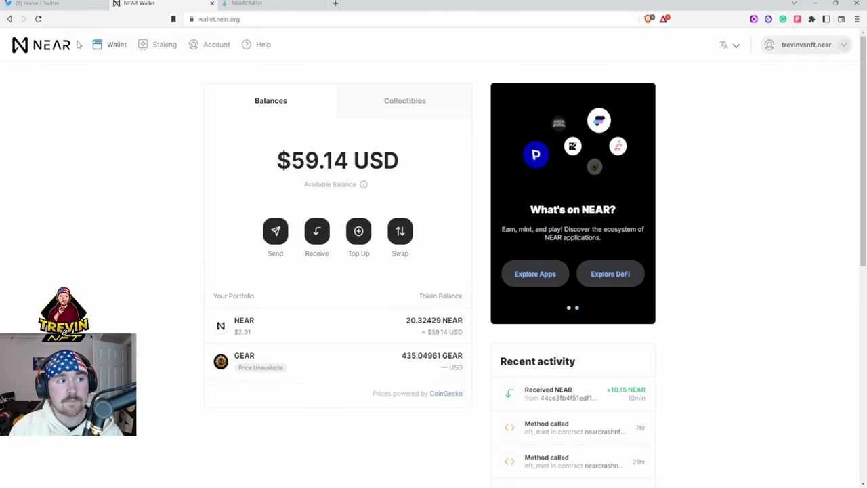
{"action": "left_click", "coordinate": [37, 19]}
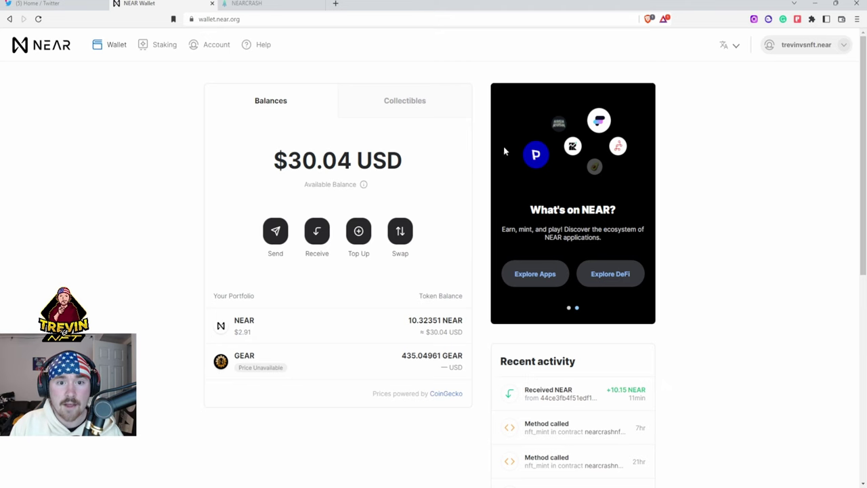
{"action": "left_click", "coordinate": [408, 108]}
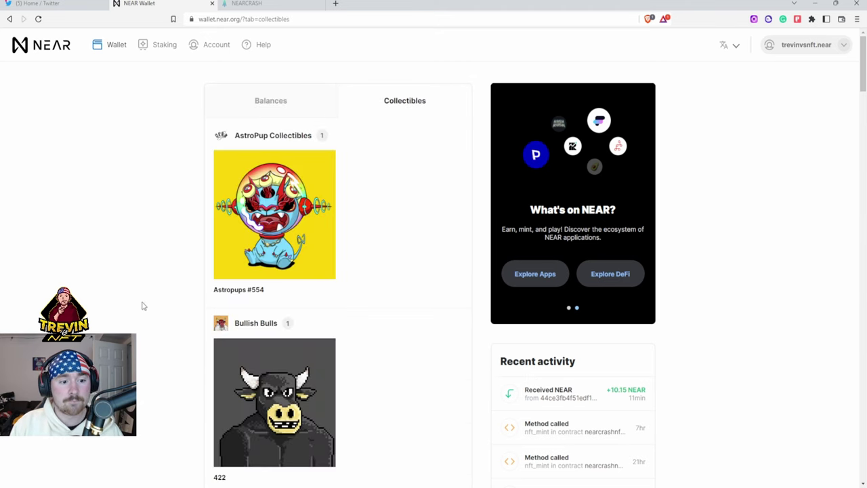
{"action": "scroll", "coordinate": [144, 284], "scroll_direction": "down", "scroll_amount": 1}
{"action": "scroll", "coordinate": [163, 276], "scroll_direction": "down", "scroll_amount": 15}
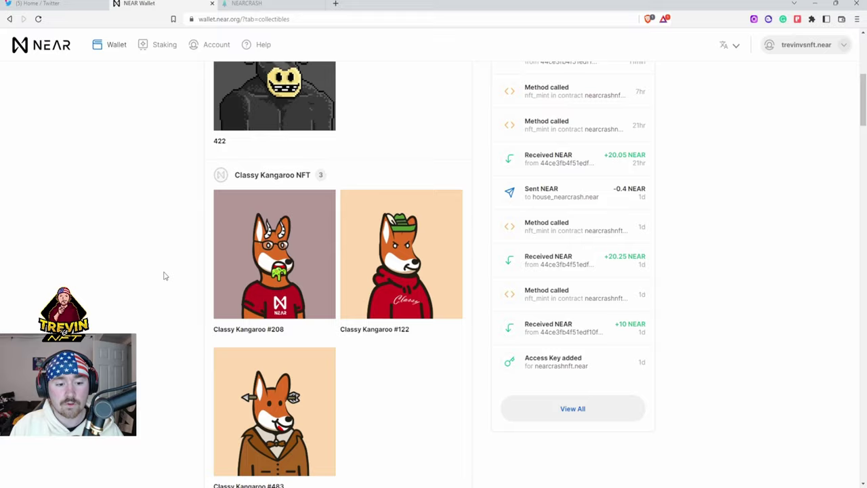
{"action": "scroll", "coordinate": [163, 276], "scroll_direction": "down", "scroll_amount": 9}
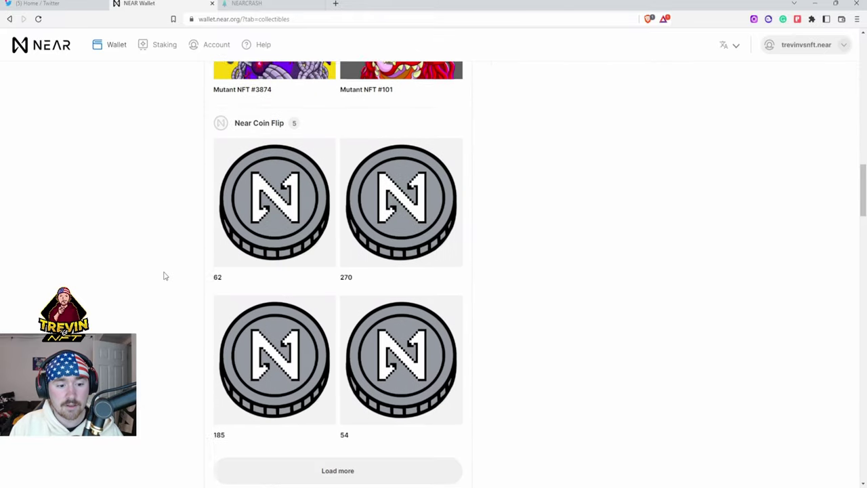
{"action": "scroll", "coordinate": [164, 276], "scroll_direction": "down", "scroll_amount": 8}
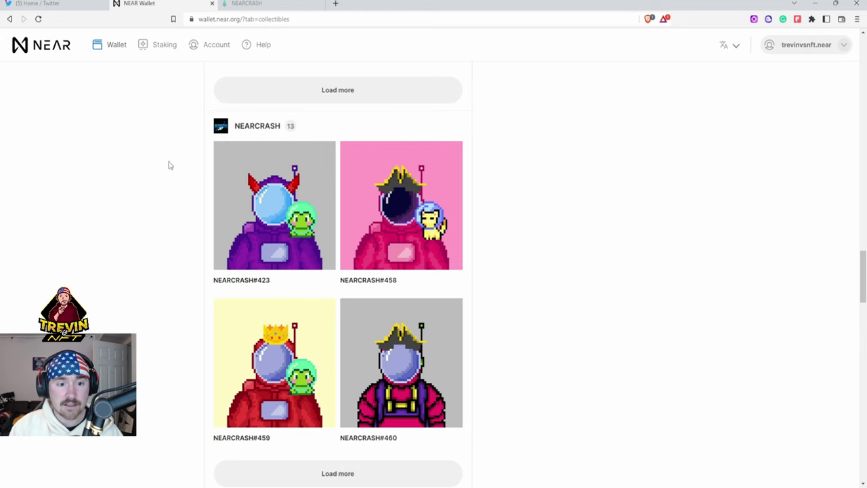
{"action": "left_click", "coordinate": [338, 473]}
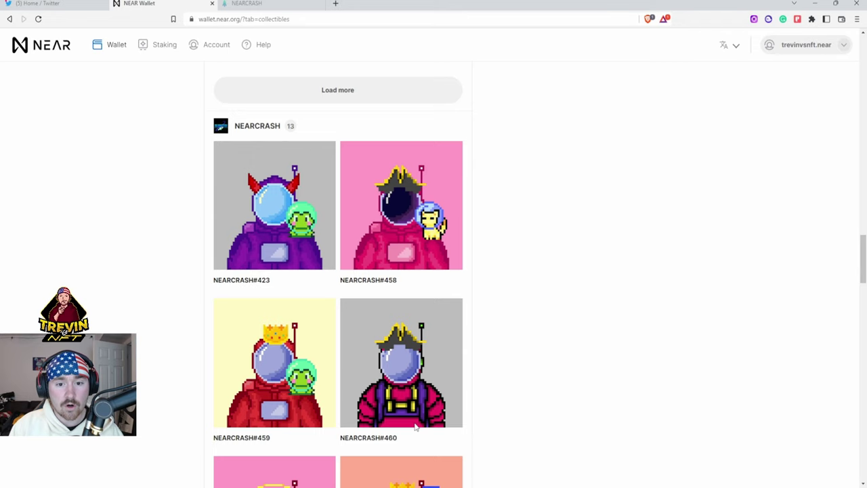
{"action": "scroll", "coordinate": [529, 250], "scroll_direction": "down", "scroll_amount": 12}
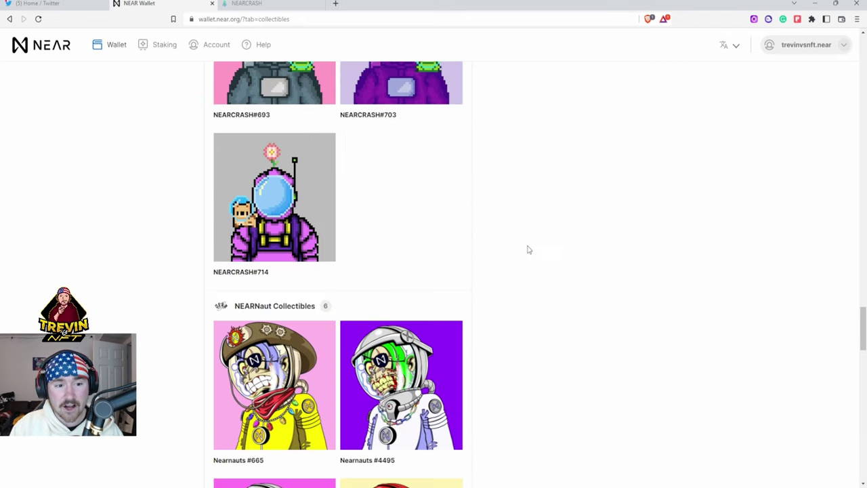
Step: View the NEARCRASH#714 artwork, description and owner
{"action": "left_click", "coordinate": [288, 210]}
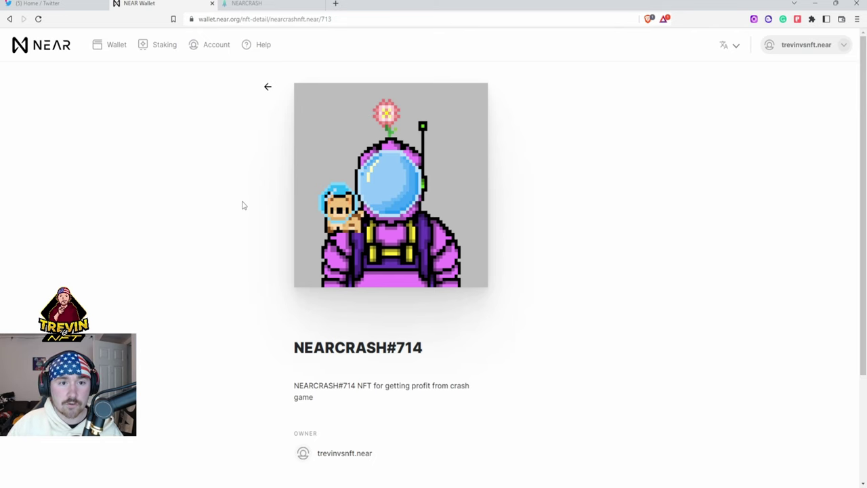
Step: Log out of NearCrash and log back in with NEAR as the token
{"action": "left_click", "coordinate": [289, 3]}
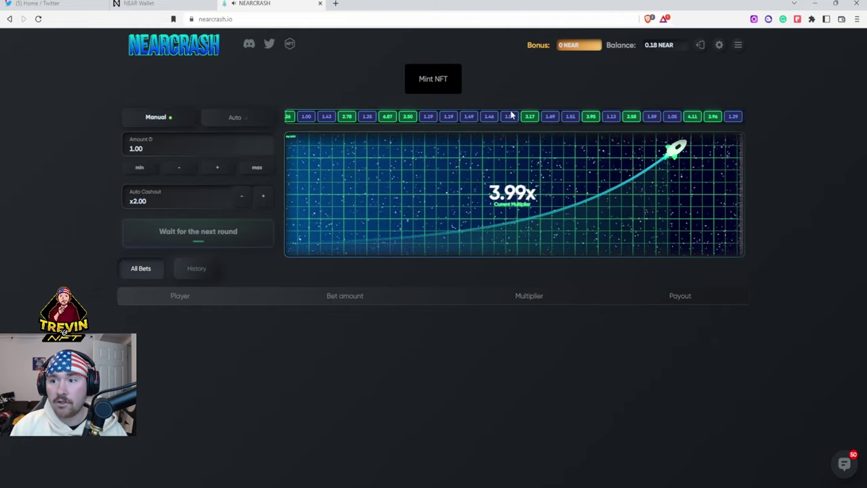
{"action": "left_click", "coordinate": [699, 46]}
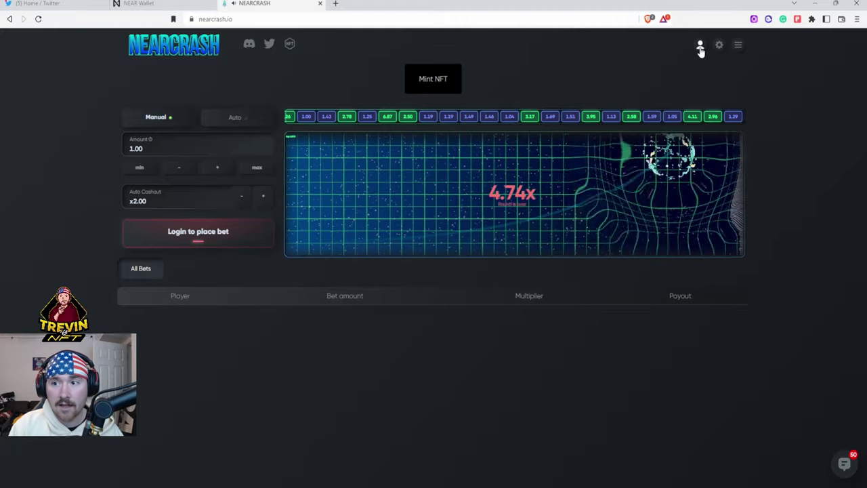
{"action": "left_click", "coordinate": [700, 46]}
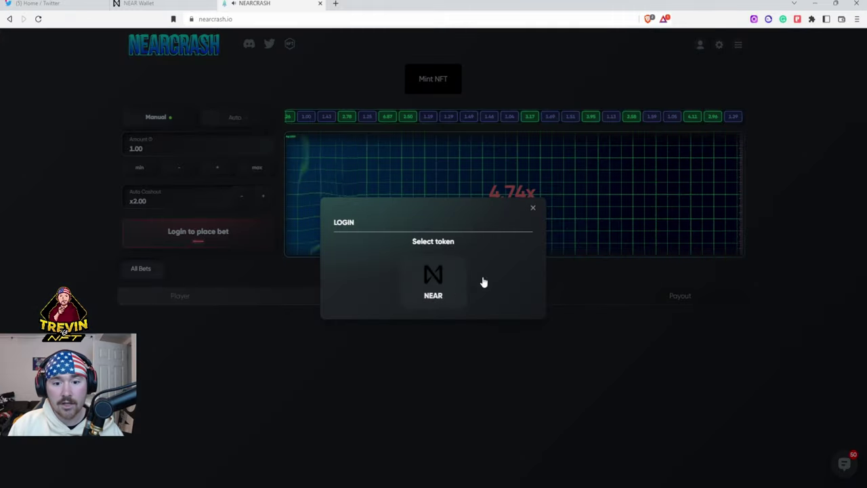
{"action": "left_click", "coordinate": [437, 285]}
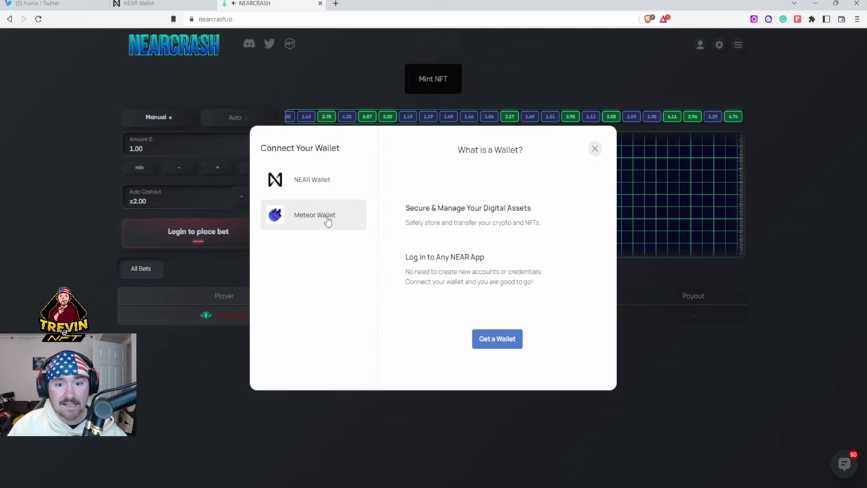
Step: Connect the account to nearcrash.io through NEAR Wallet with a 0.25 NEAR fee allowance
{"action": "left_click", "coordinate": [318, 178]}
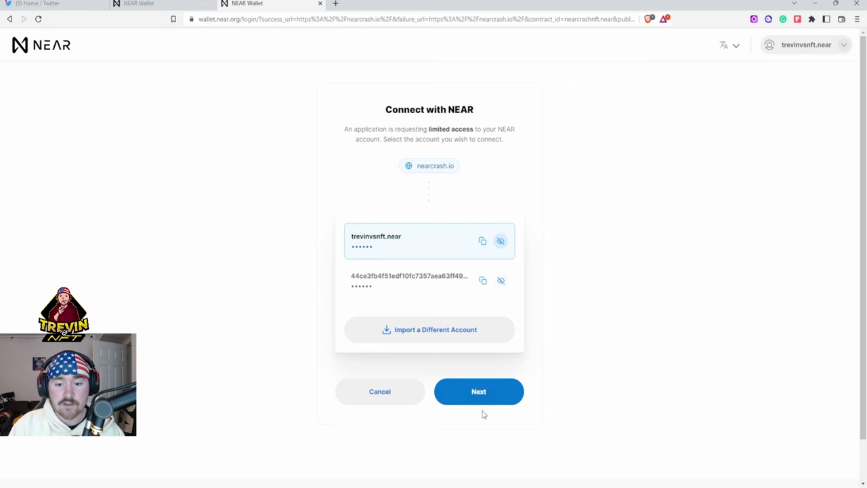
{"action": "left_click", "coordinate": [478, 397]}
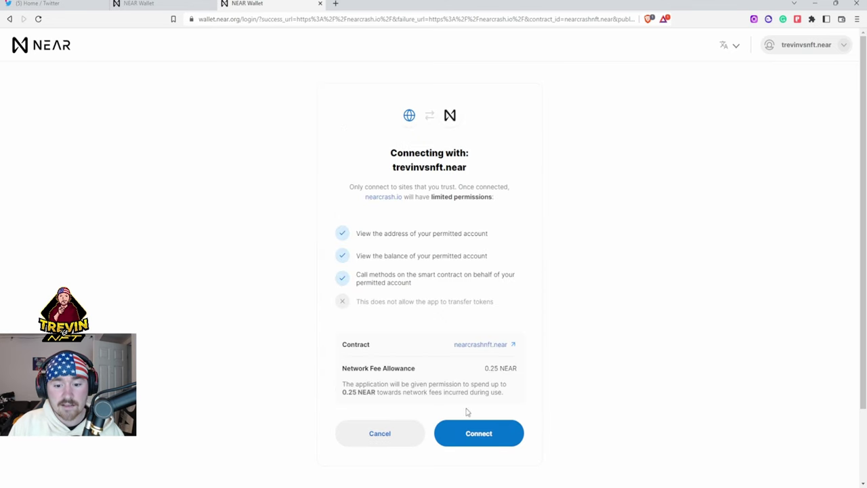
{"action": "left_click", "coordinate": [469, 433]}
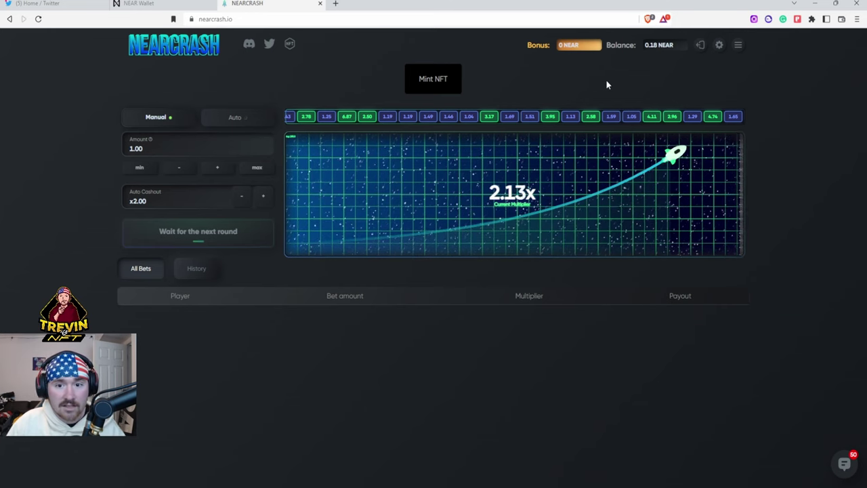
Step: Submit a .5 NEAR deposit from the game settings' Deposit form
{"action": "left_click", "coordinate": [719, 48]}
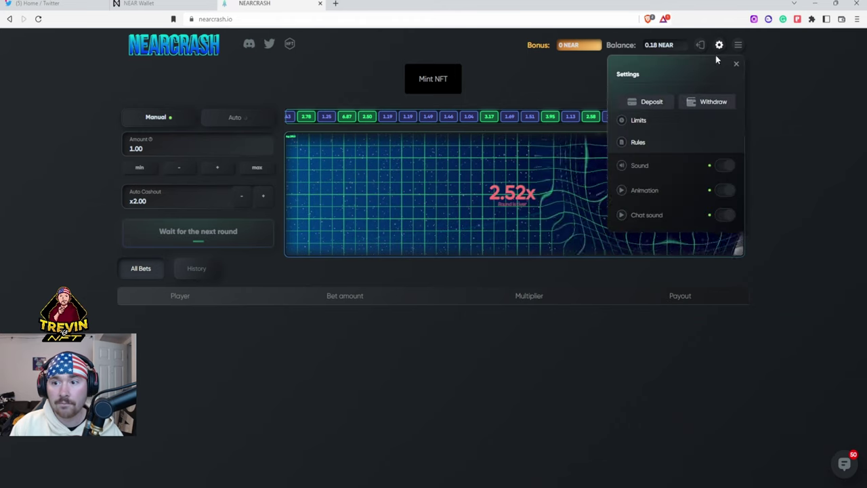
{"action": "left_click", "coordinate": [651, 102]}
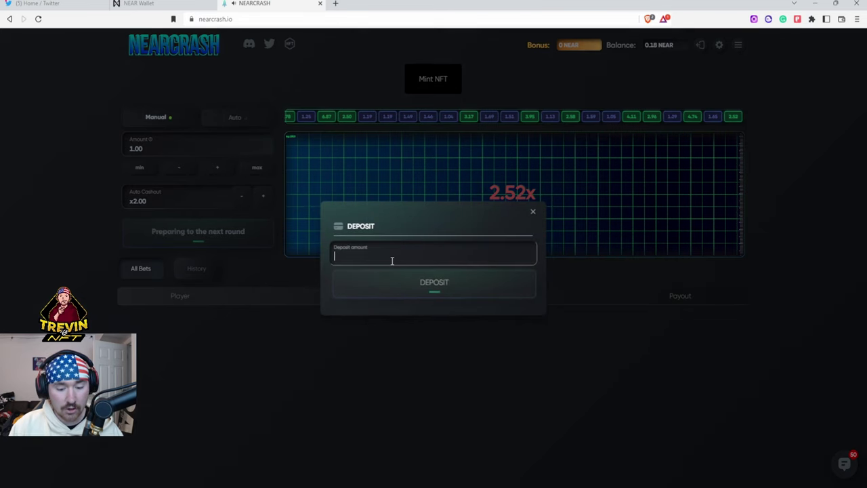
{"action": "type", "text": ".5"}
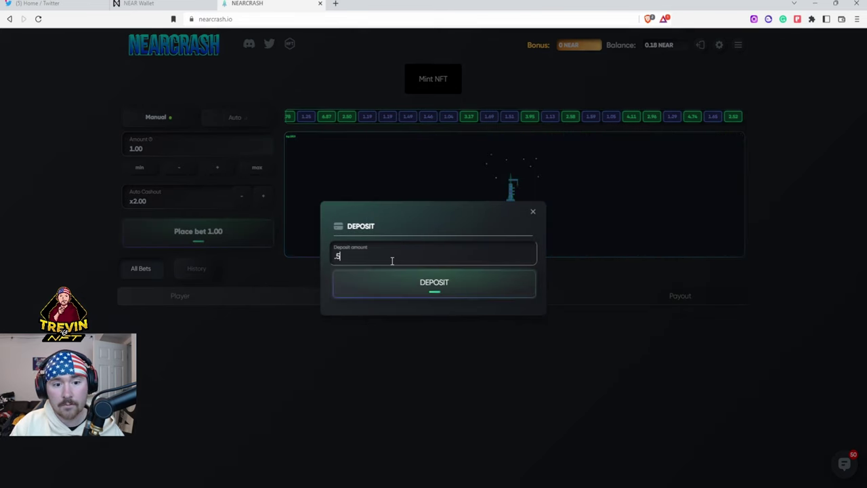
{"action": "left_click", "coordinate": [420, 292]}
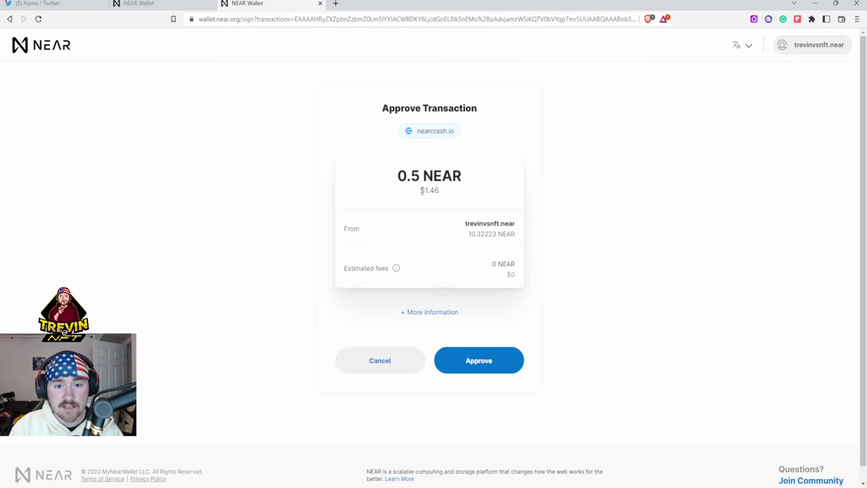
Step: Approve the 0.5 NEAR deposit to nearcrash.io, raising the game balance to 0.68 NEAR
{"action": "left_click_drag", "start_coordinate": [420, 194], "coordinate": [452, 193]}
{"action": "left_click", "coordinate": [438, 199]}
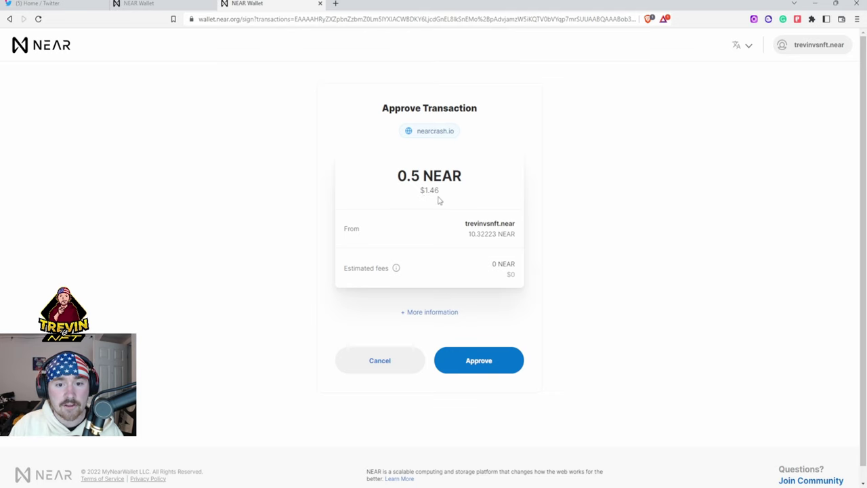
{"action": "left_click", "coordinate": [475, 364]}
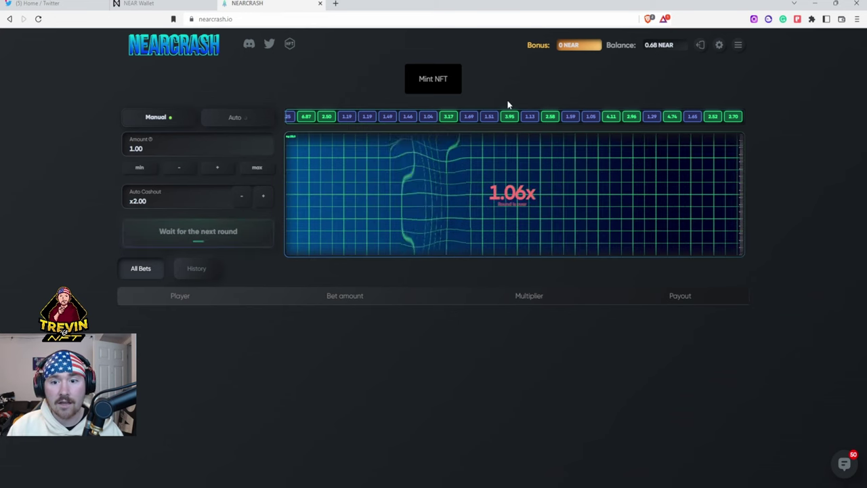
{"action": "left_click", "coordinate": [718, 45]}
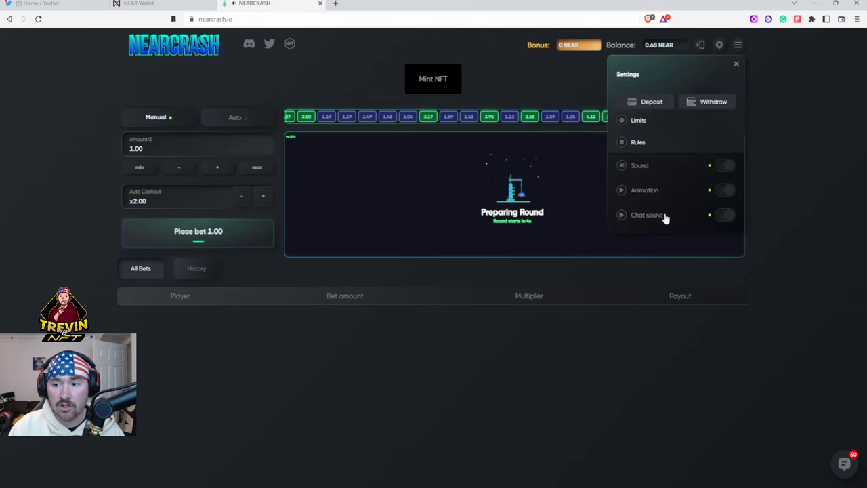
{"action": "left_click", "coordinate": [776, 146]}
{"action": "left_click", "coordinate": [844, 463]}
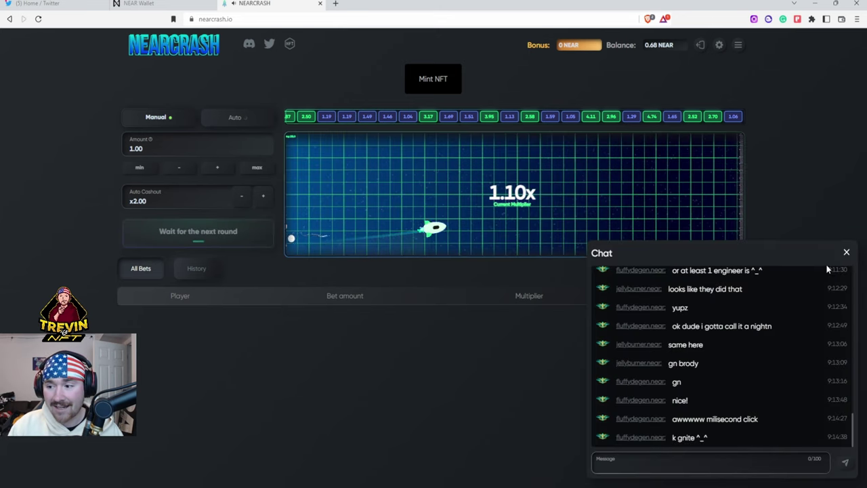
{"action": "left_click", "coordinate": [846, 252]}
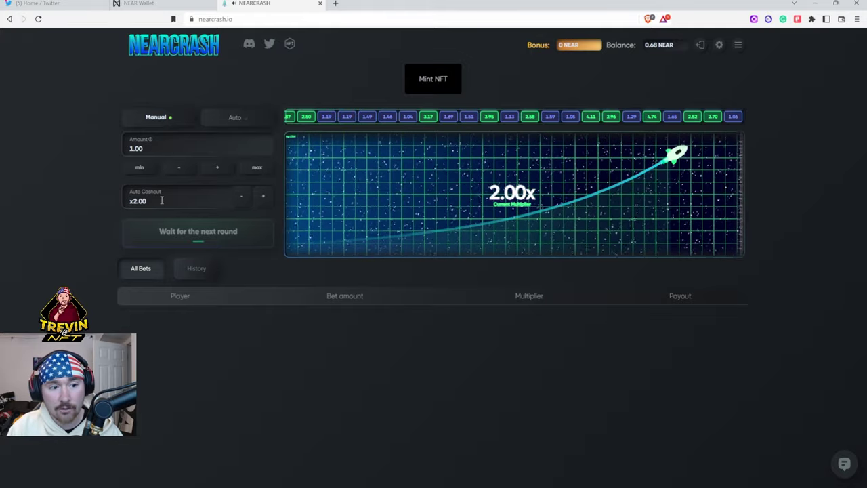
Step: In Manual mode, lower the bet amount to 0.20 and the auto cash-out to x1.30
{"action": "left_click", "coordinate": [241, 195]}
{"action": "left_click", "coordinate": [241, 195]}
{"action": "left_click", "coordinate": [241, 196]}
{"action": "left_click", "coordinate": [241, 196]}
{"action": "left_click", "coordinate": [241, 196]}
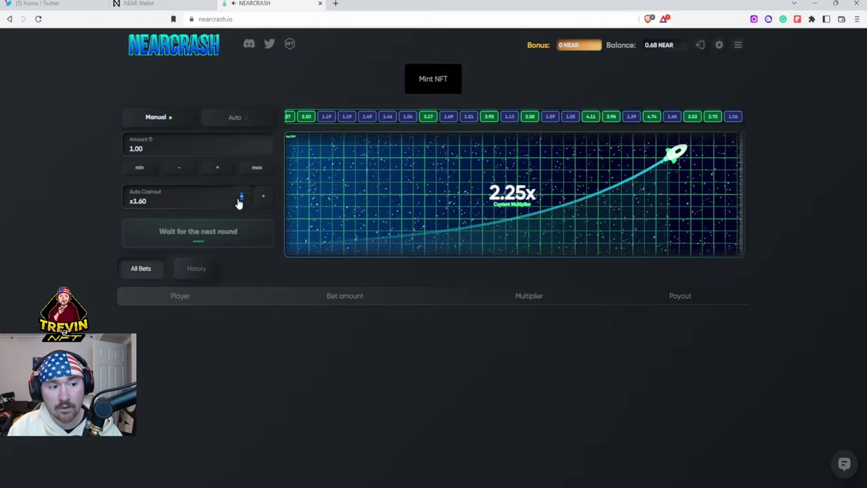
{"action": "left_click", "coordinate": [255, 123]}
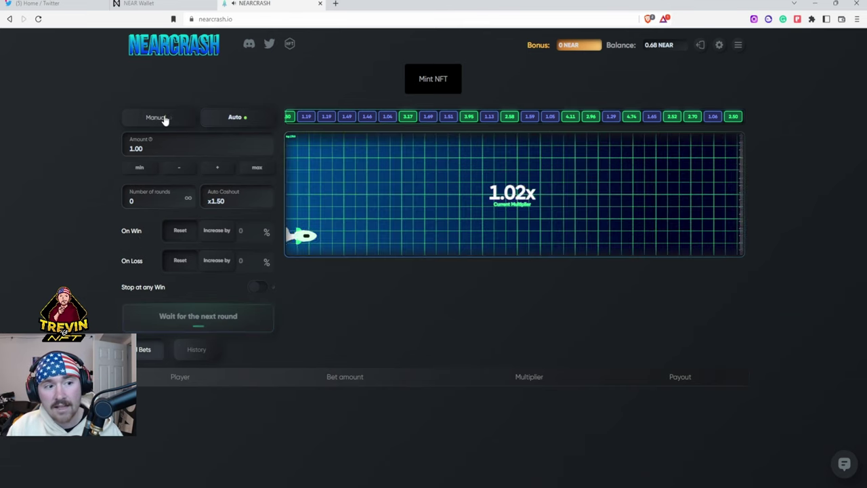
{"action": "left_click", "coordinate": [161, 119]}
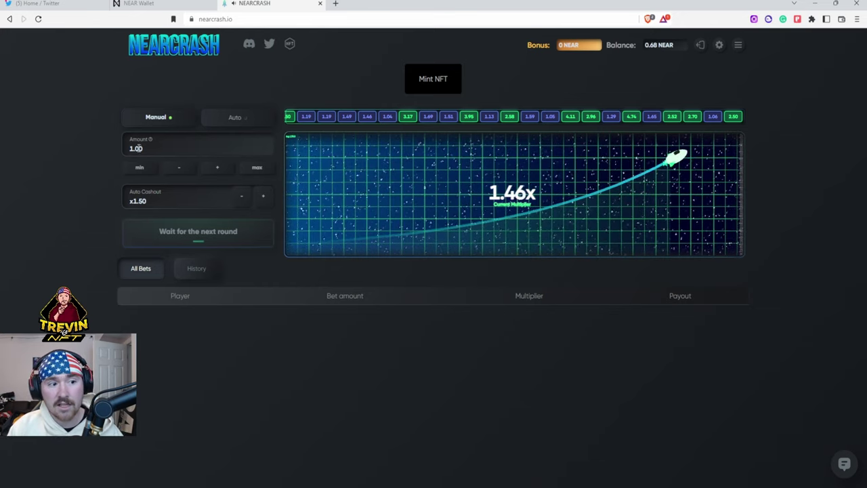
{"action": "left_click", "coordinate": [179, 168]}
{"action": "left_click", "coordinate": [178, 169]}
{"action": "left_click", "coordinate": [179, 168]}
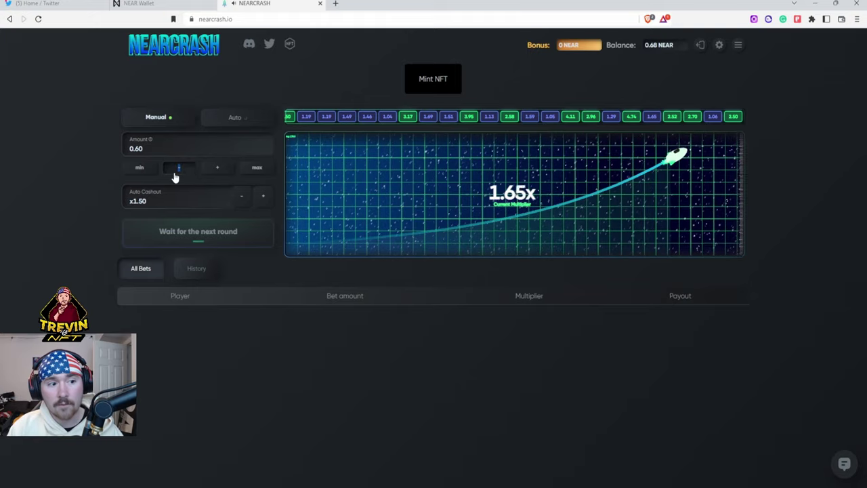
{"action": "left_click", "coordinate": [179, 168]}
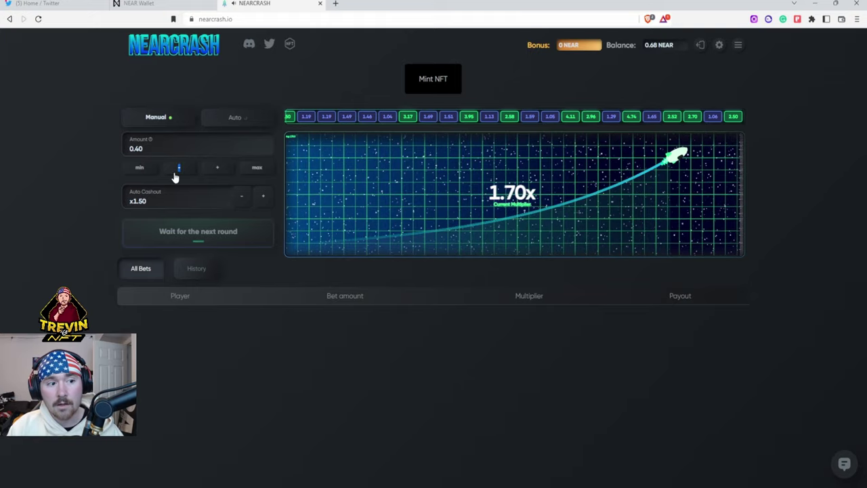
{"action": "left_click", "coordinate": [242, 198]}
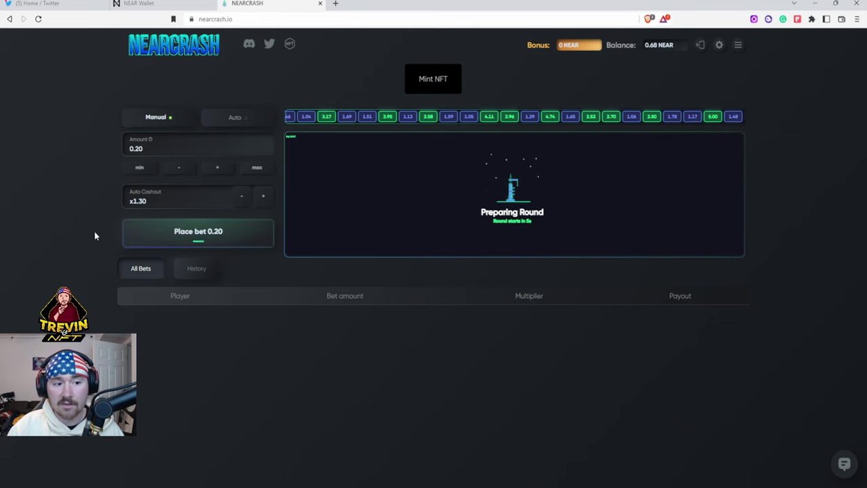
Step: Place a 0.20 NEAR bet (cashed out at x1.3), then return to NEARCRASH#714 in NEAR Wallet
{"action": "left_click", "coordinate": [223, 246]}
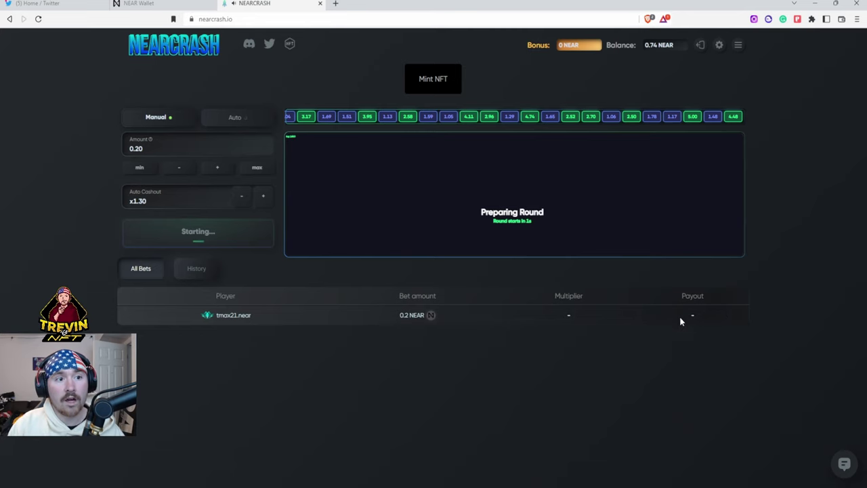
{"action": "left_click", "coordinate": [124, 3]}
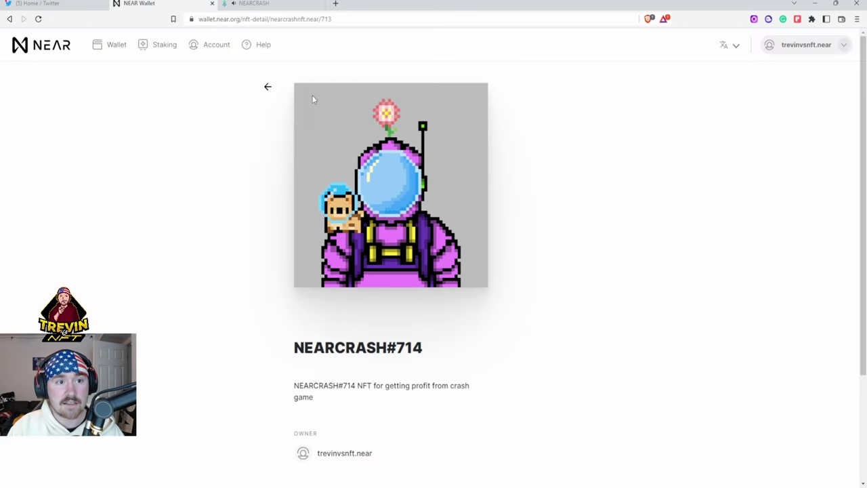
Step: Switch back to the NEARCRASH game page, where the balance now reads 0.74 NEAR
{"action": "left_click", "coordinate": [250, 3]}
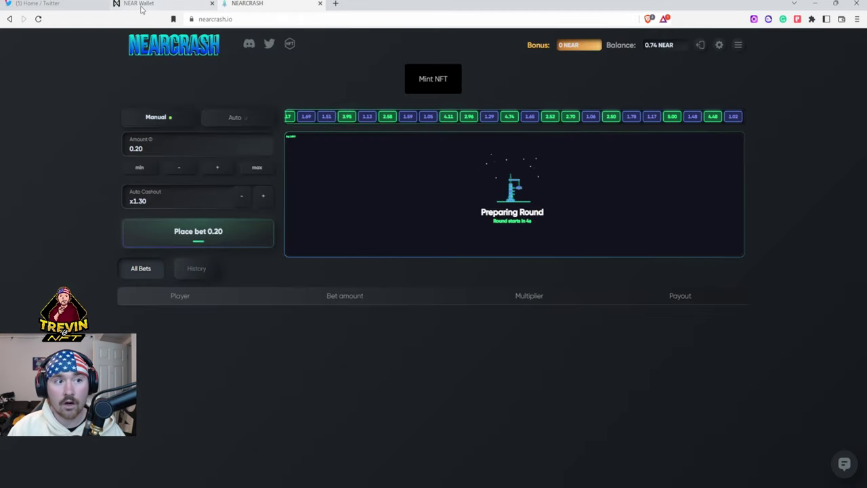